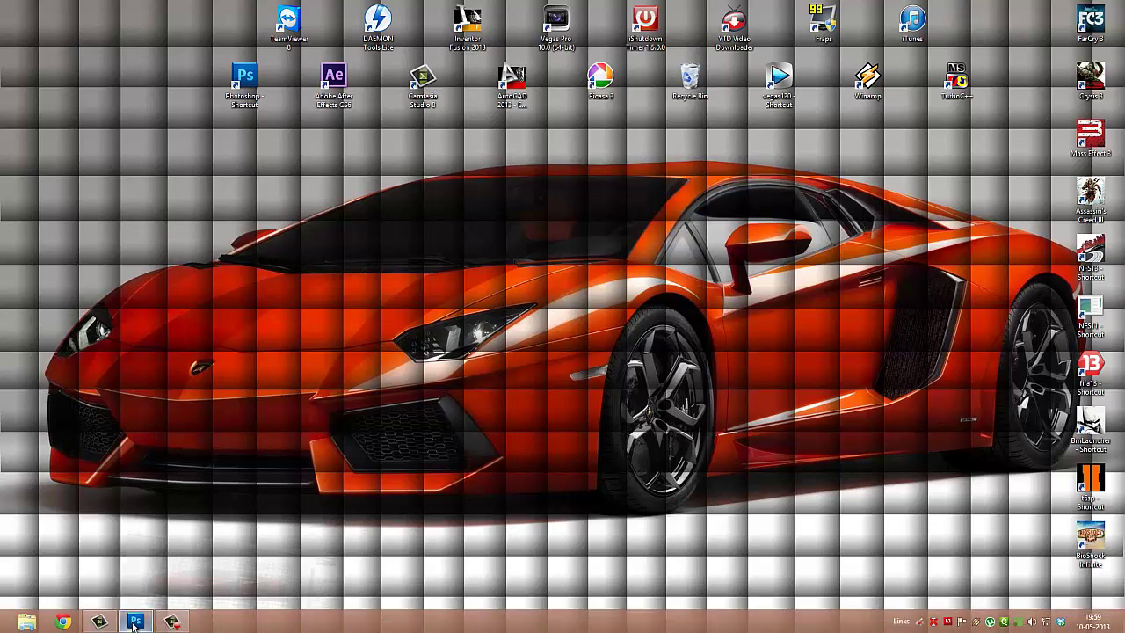
- Create a new 1920 × 1080 px, 72 ppi document with a white background
{"action": "left_click", "coordinate": [136, 626]}
{"action": "left_click", "coordinate": [36, 8]}
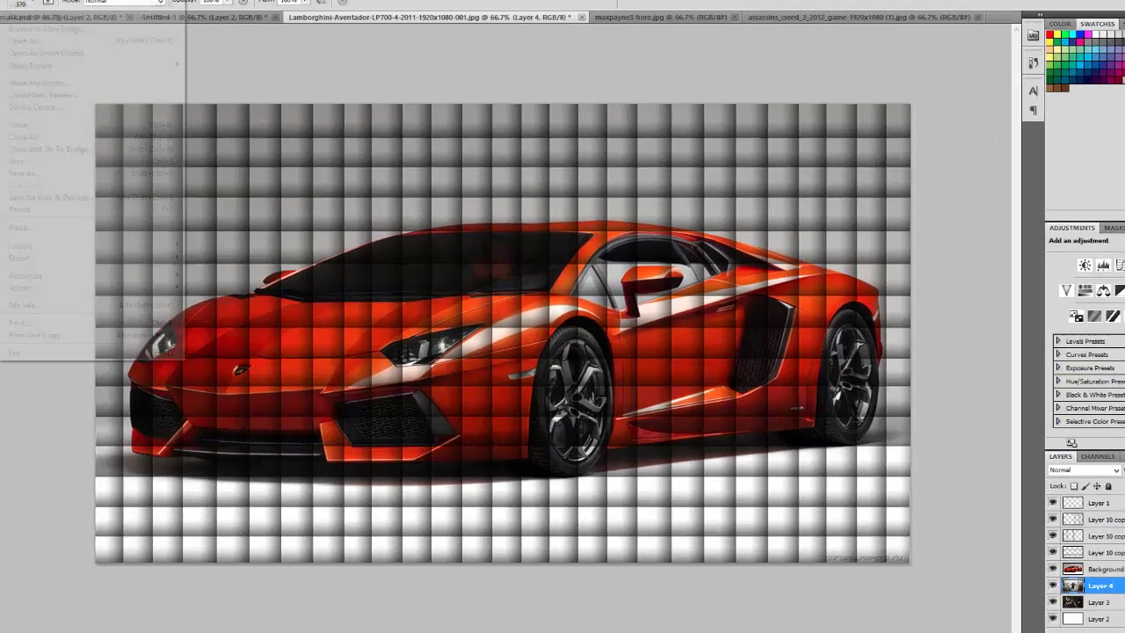
{"action": "key", "text": "ctrl+n"}
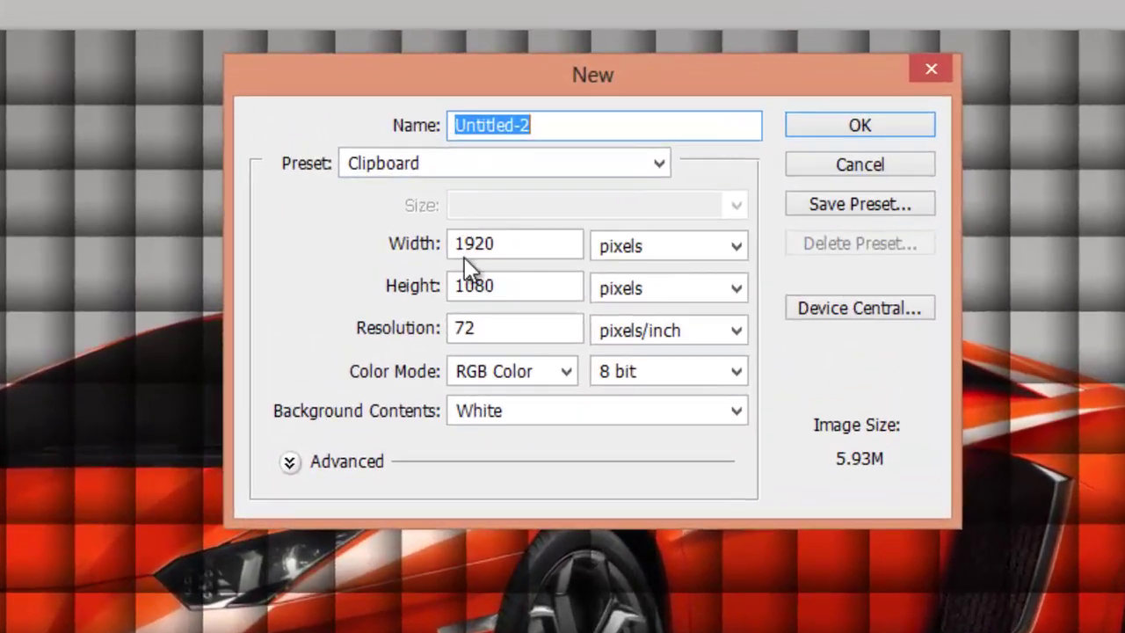
{"action": "left_click", "coordinate": [453, 249]}
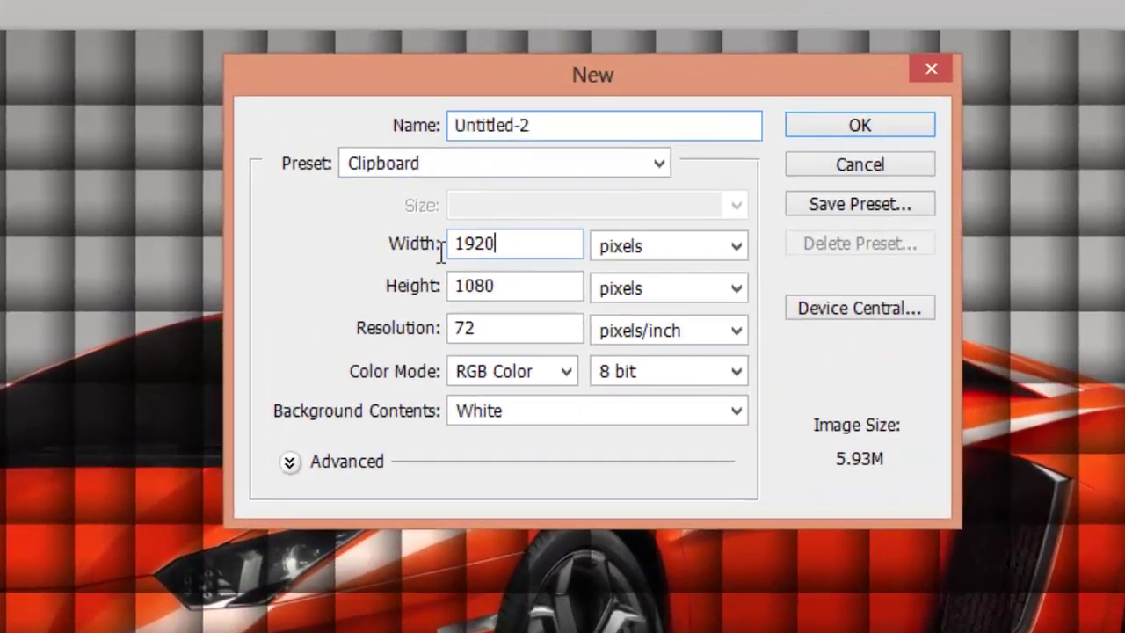
{"action": "left_click", "coordinate": [494, 287]}
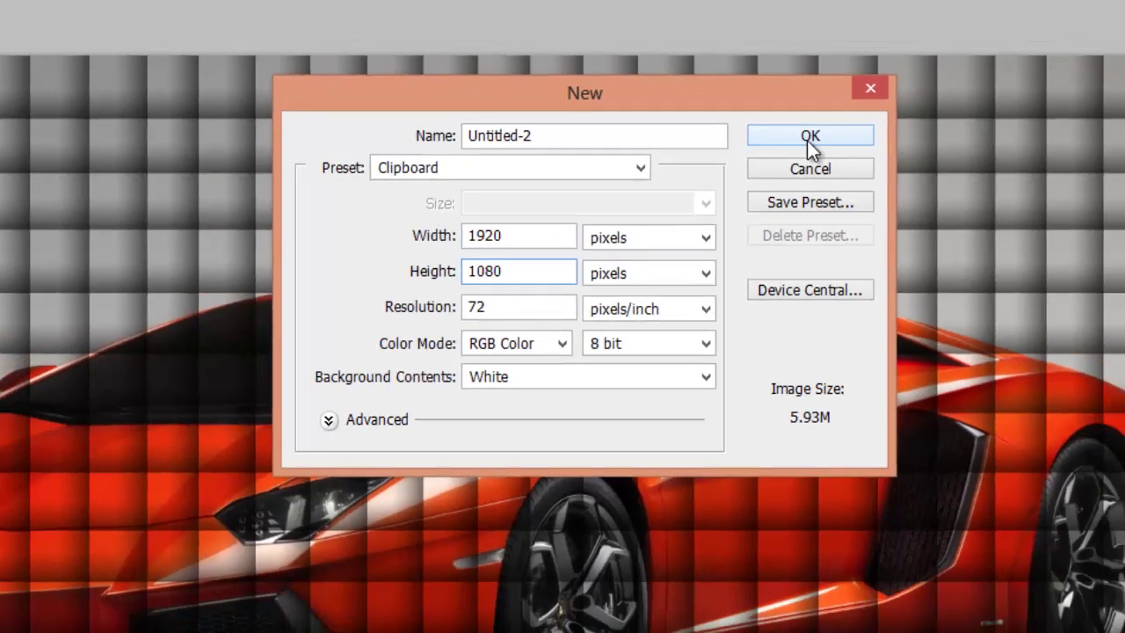
{"action": "left_click", "coordinate": [858, 129]}
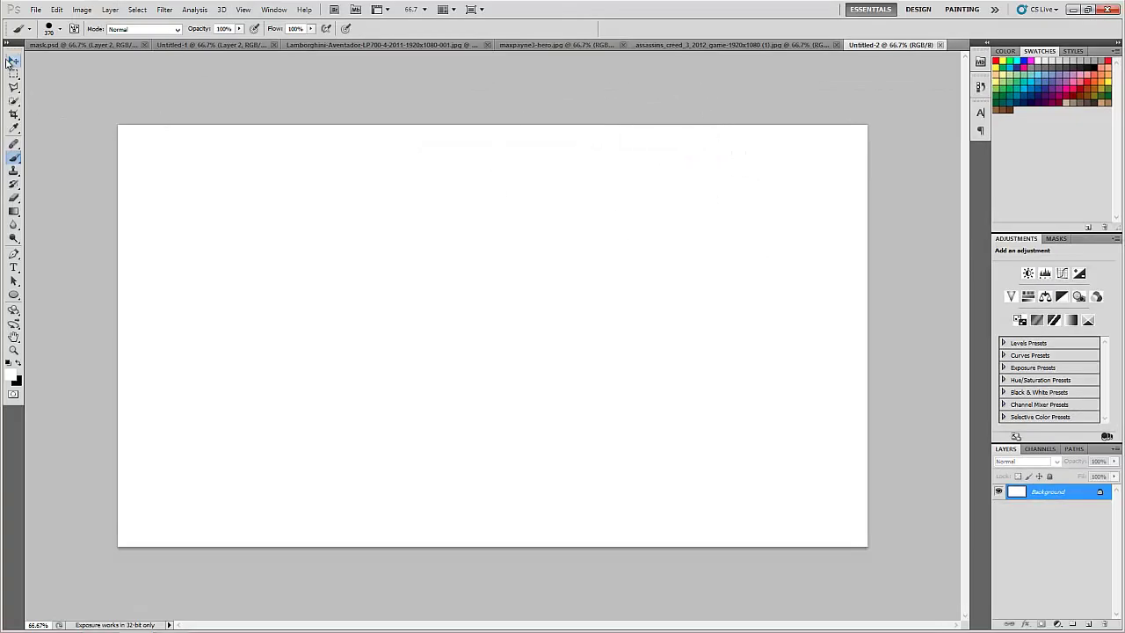
- Add empty Layer 1, duplicate Background into Background copy, and delete the locked original Background
{"action": "left_click", "coordinate": [14, 60]}
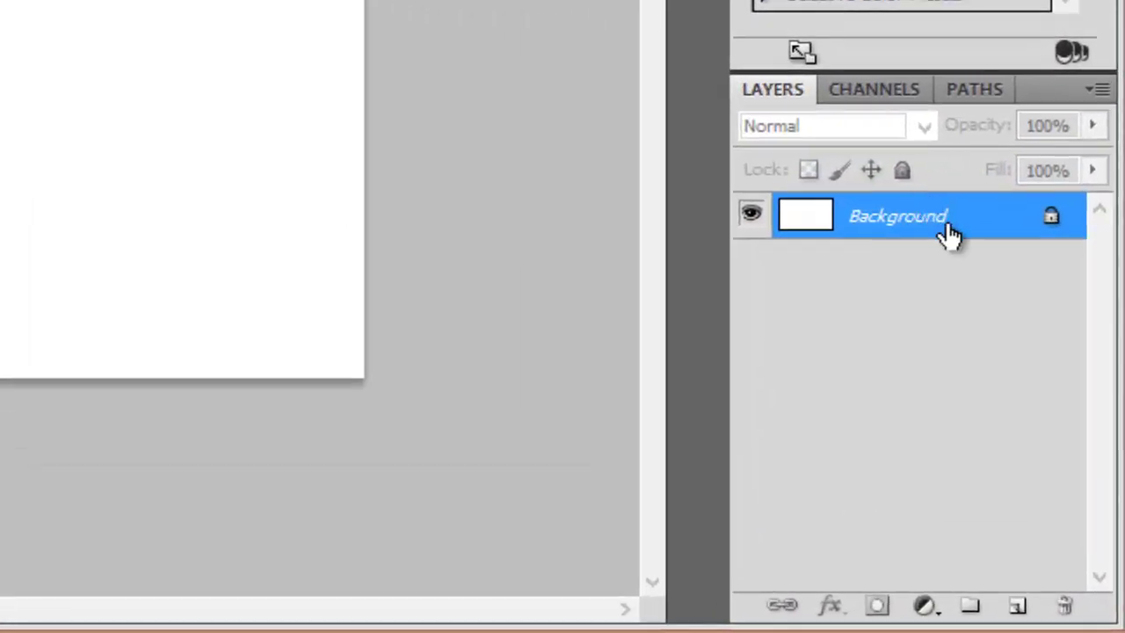
{"action": "left_click", "coordinate": [1015, 605]}
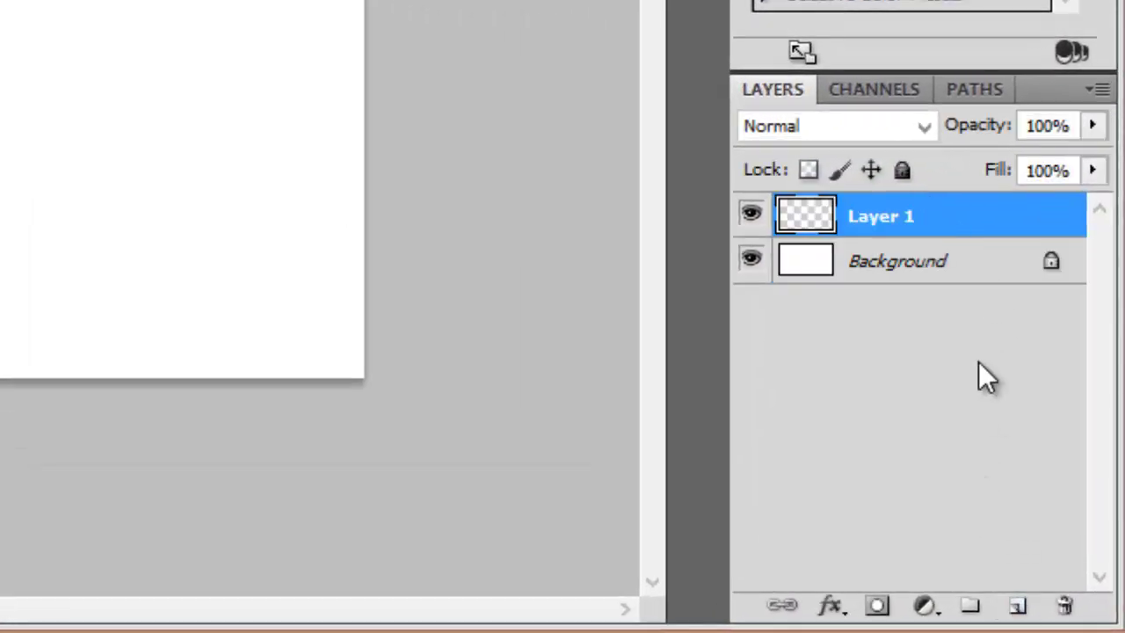
{"action": "left_click", "coordinate": [962, 274]}
{"action": "left_click_drag", "start_coordinate": [962, 274], "coordinate": [1014, 604]}
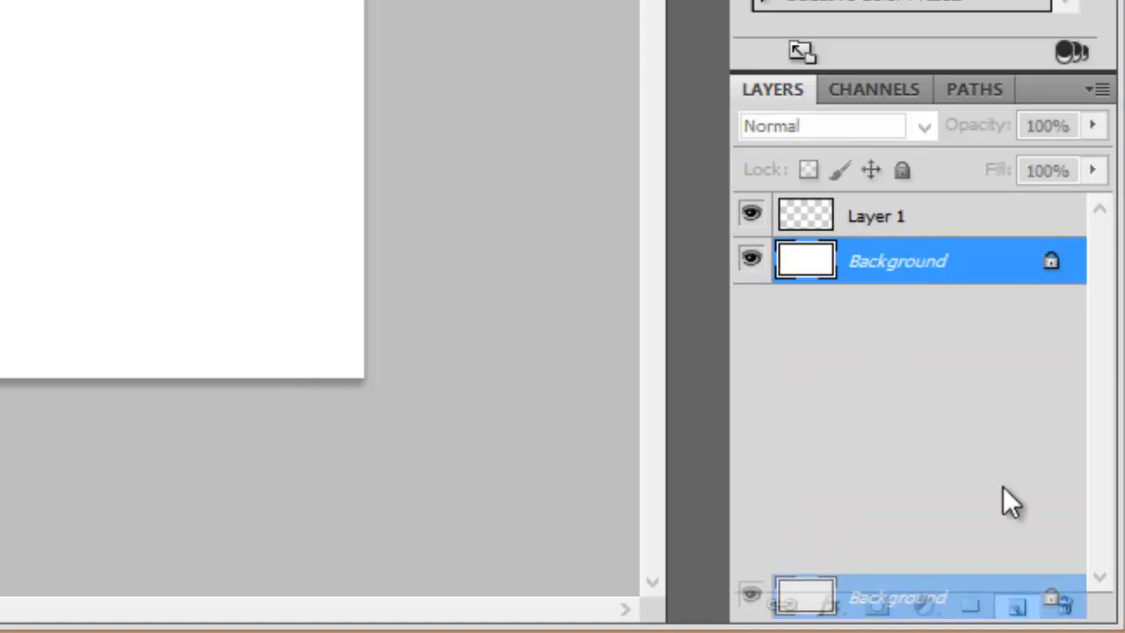
{"action": "left_click", "coordinate": [980, 337]}
{"action": "key", "text": "Delete"}
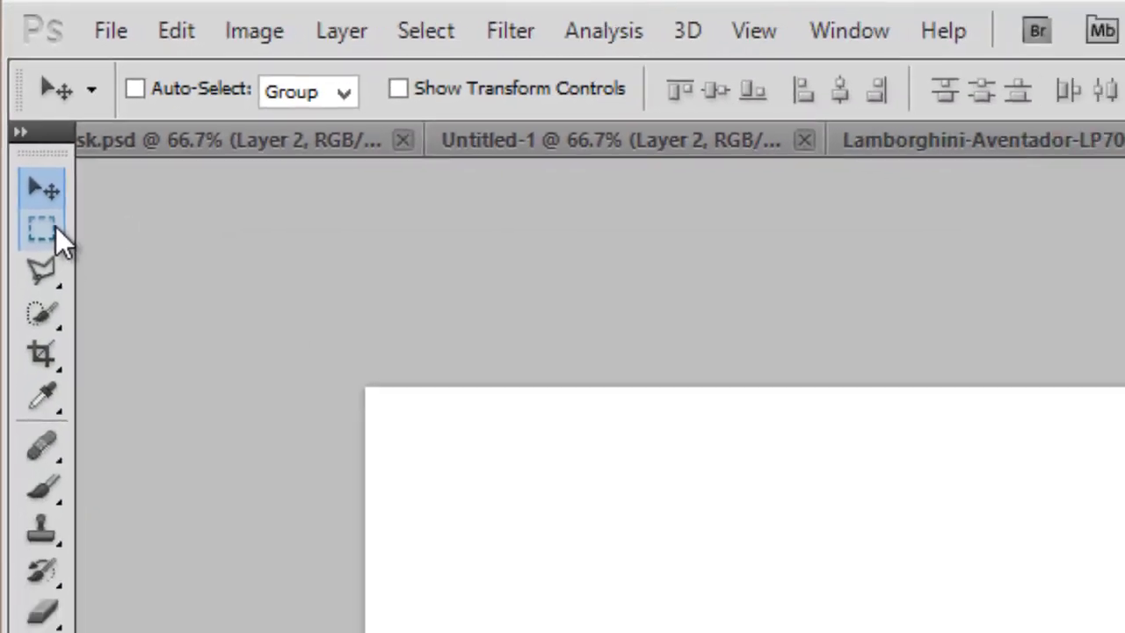
- Pick the Rectangular Marquee tool for drawing the gradient strips
{"action": "left_click", "coordinate": [30, 172]}
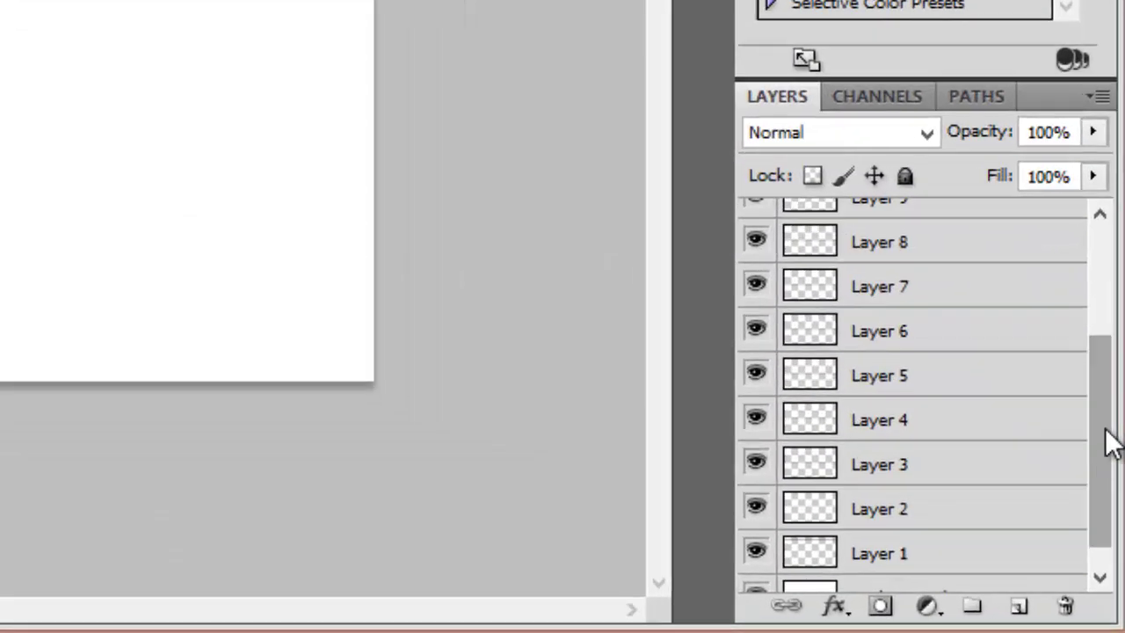
- Drag the gradient stripe layers downward so the bars stack evenly down the canvas
{"action": "left_click_drag", "start_coordinate": [1109, 444], "coordinate": [1107, 469]}
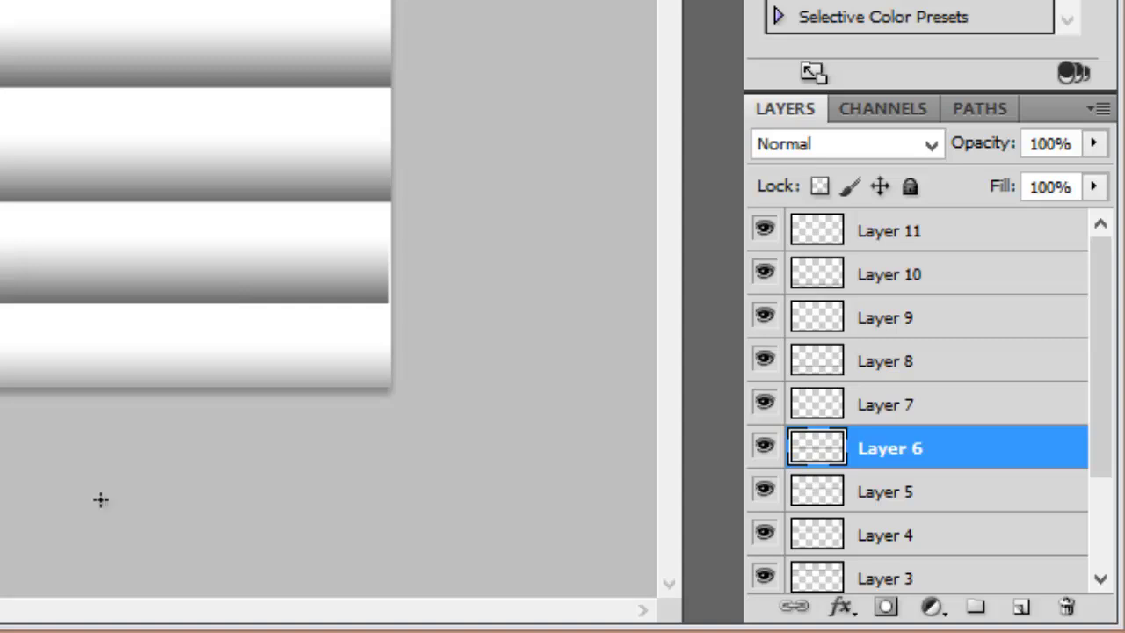
{"action": "left_click_drag", "start_coordinate": [1096, 432], "coordinate": [1112, 489]}
- Select Layers 1–11, merge them with Merge Layers, add empty Layer 12, then reselect Layer 11
{"action": "left_click", "coordinate": [1019, 502]}
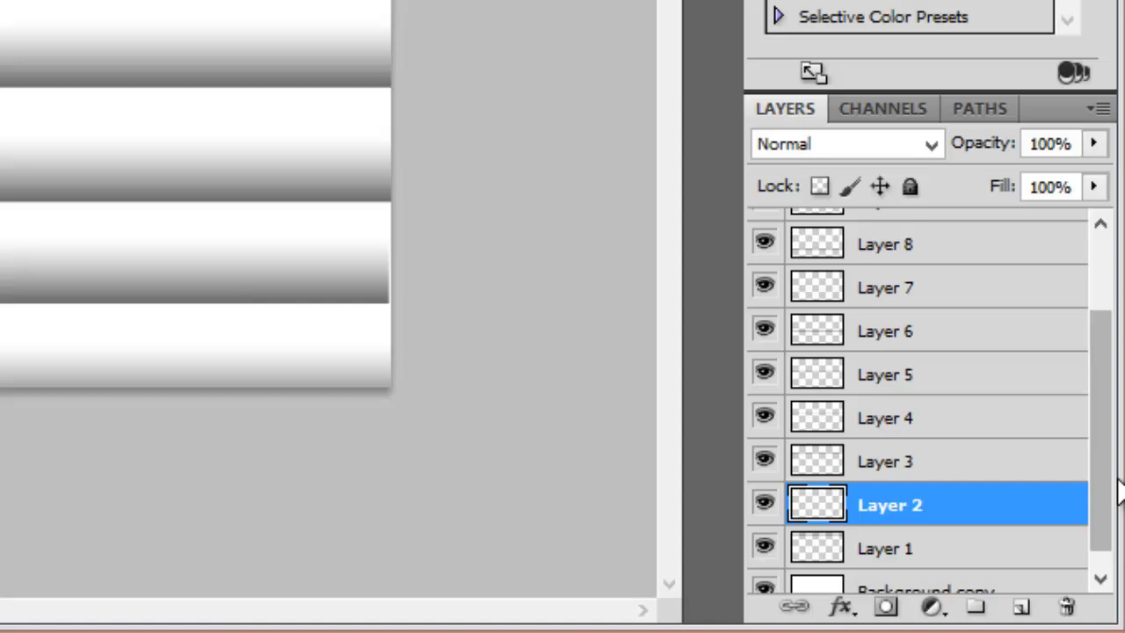
{"action": "left_click", "coordinate": [1006, 551]}
{"action": "left_click_drag", "start_coordinate": [1104, 432], "coordinate": [1098, 303]}
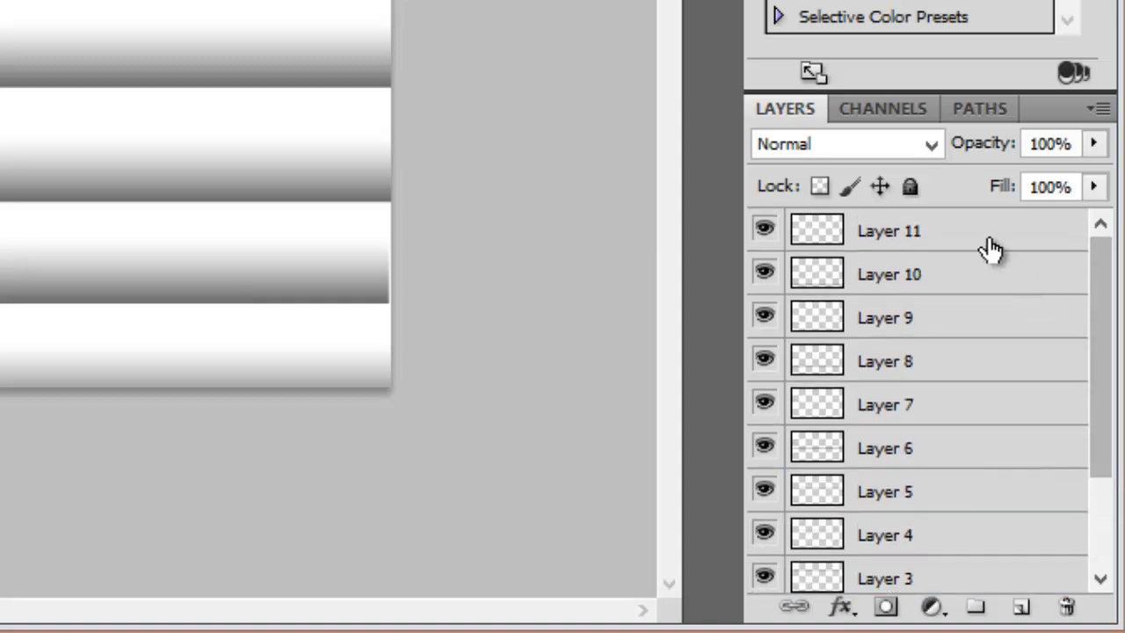
{"action": "left_click", "coordinate": [990, 249], "text": "shift"}
{"action": "right_click", "coordinate": [991, 250]}
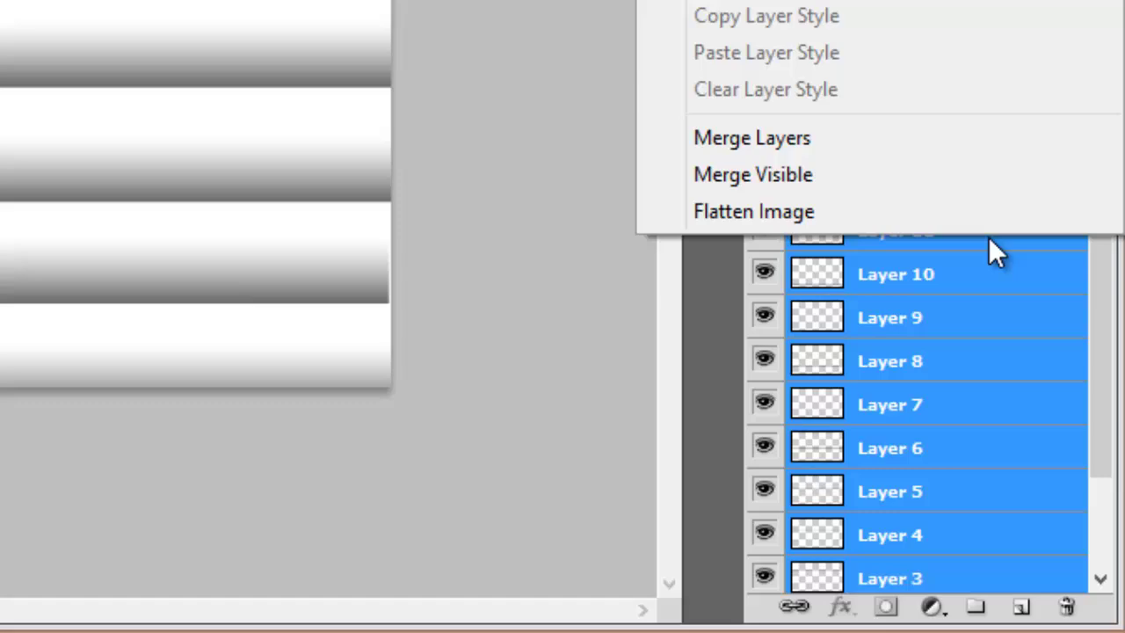
{"action": "left_click", "coordinate": [803, 132]}
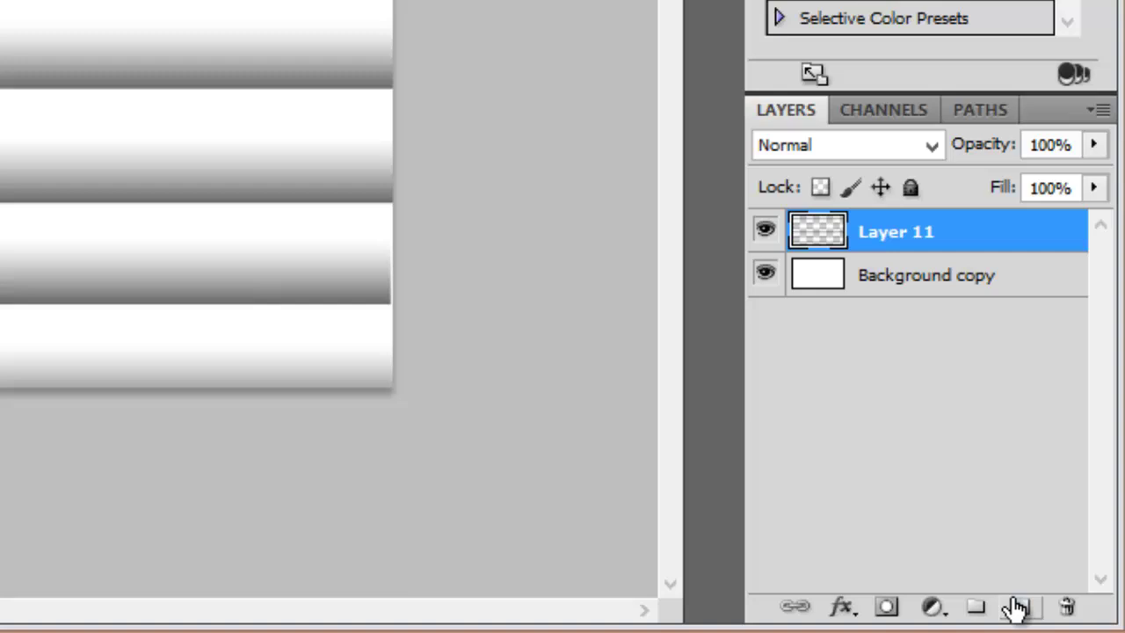
{"action": "left_click", "coordinate": [1088, 622]}
{"action": "left_click", "coordinate": [878, 290]}
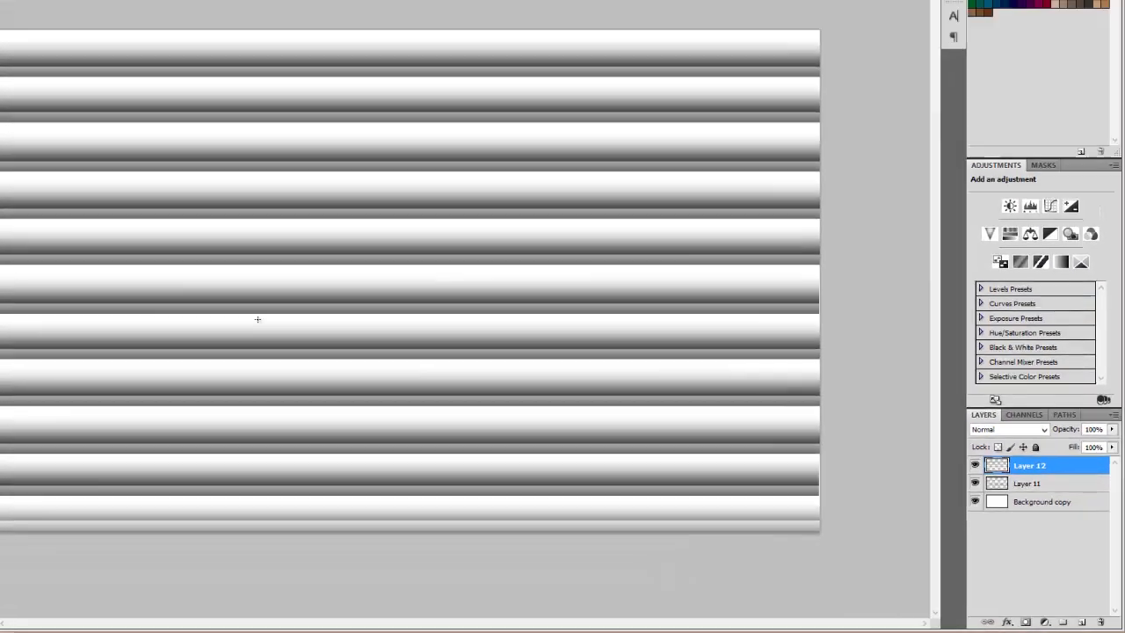
- Free-transform the copied stripes, rotate them 90° into vertical bars and shift them left
{"action": "key", "text": "ctrl+t"}
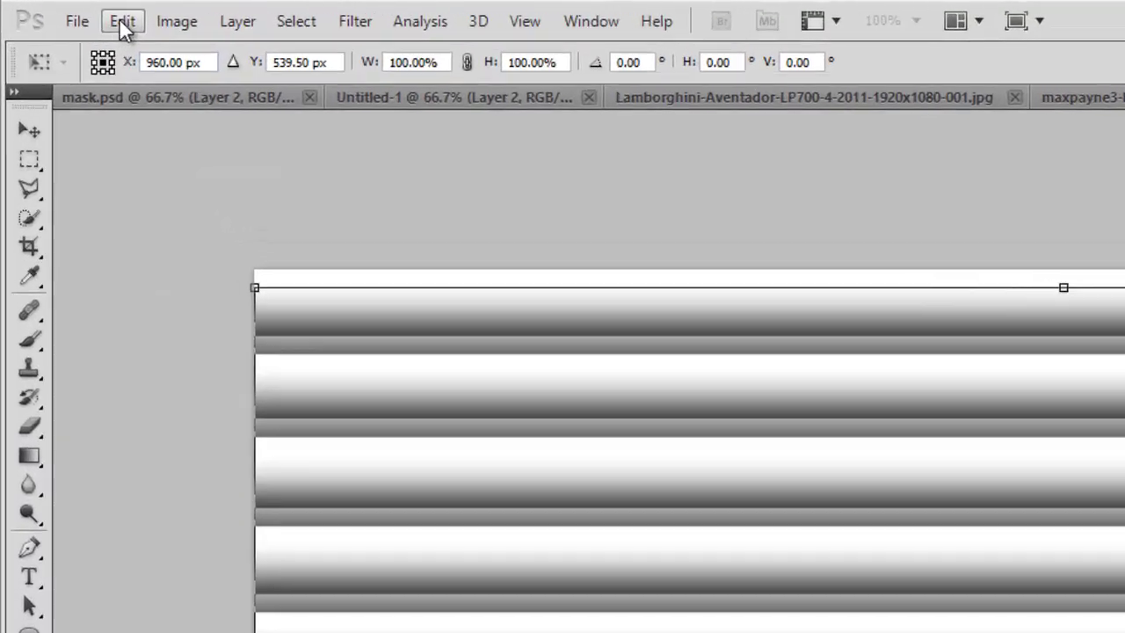
{"action": "left_click", "coordinate": [123, 28]}
{"action": "mouse_move", "coordinate": [462, 561]}
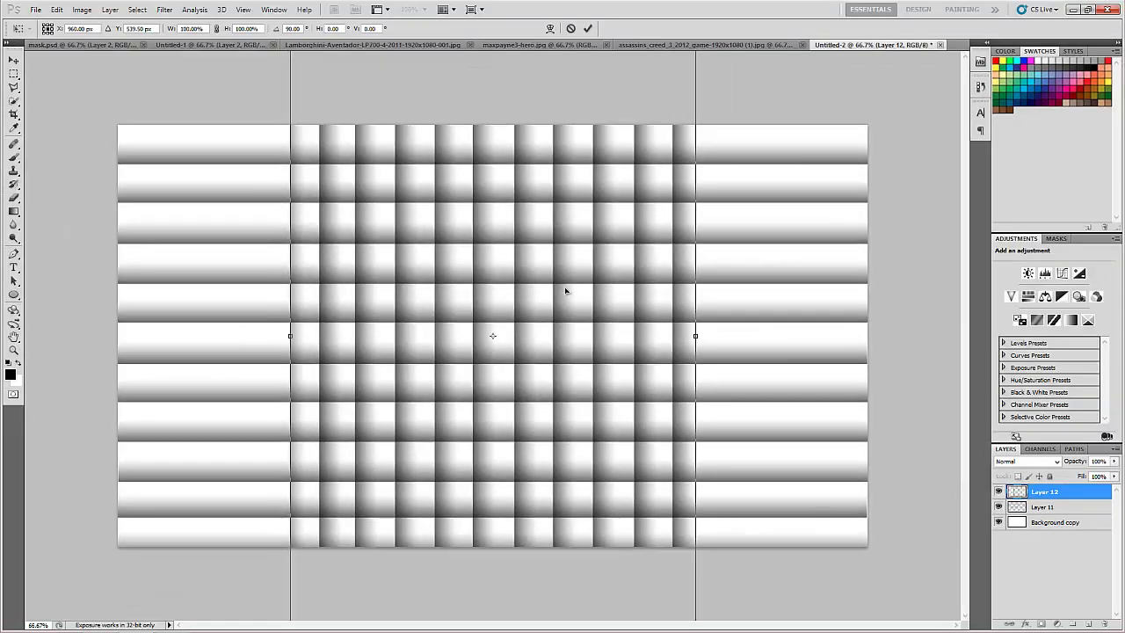
{"action": "left_click_drag", "start_coordinate": [560, 292], "coordinate": [396, 293]}
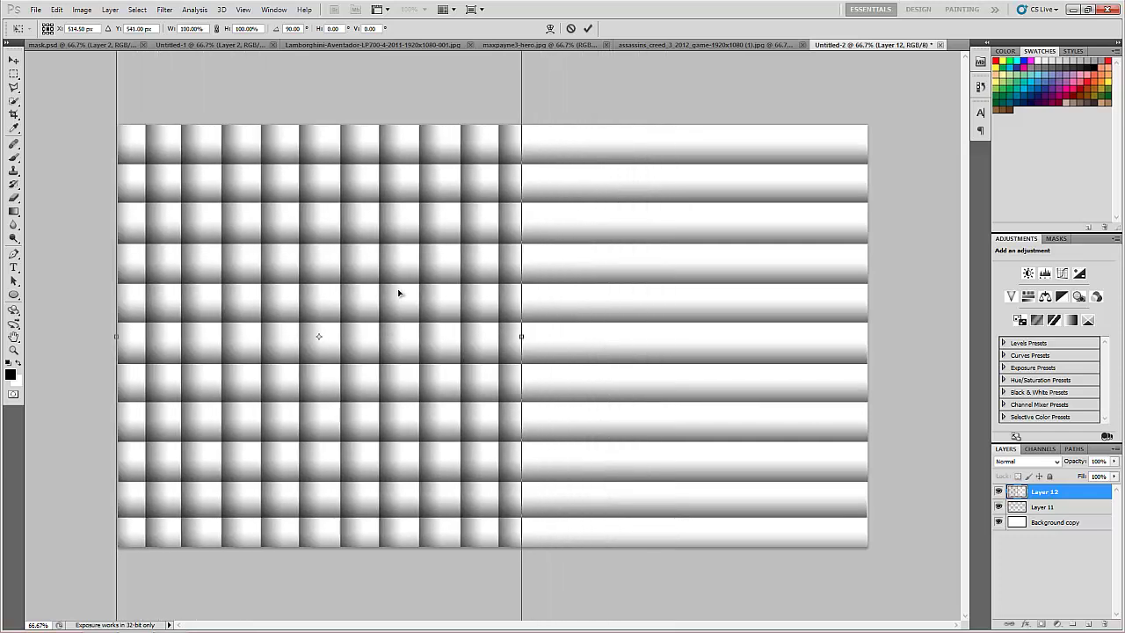
{"action": "key", "text": "shift+Left"}
{"action": "key", "text": "shift+Left"}
{"action": "key", "text": "shift+Left"}
{"action": "key", "text": "shift+Left"}
{"action": "key", "text": "shift+Left"}
- Apply the rotation, duplicate Layer 12 as Layer 13, and spread its vertical stripes across the canvas
{"action": "key", "text": "Return"}
{"action": "key", "text": "g"}
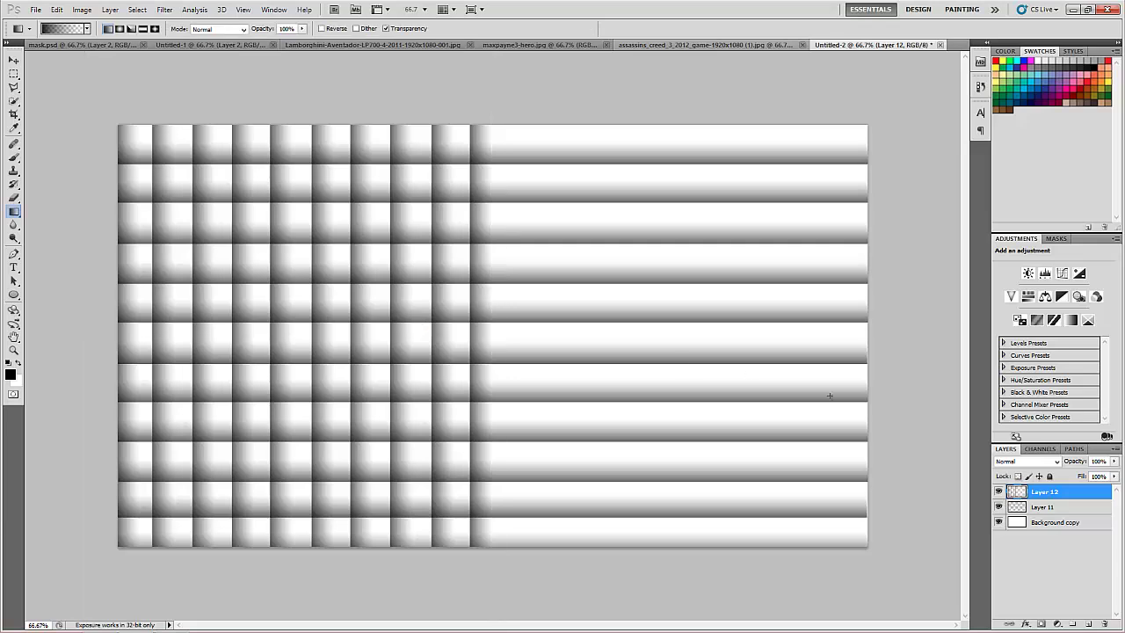
{"action": "right_click", "coordinate": [1057, 493]}
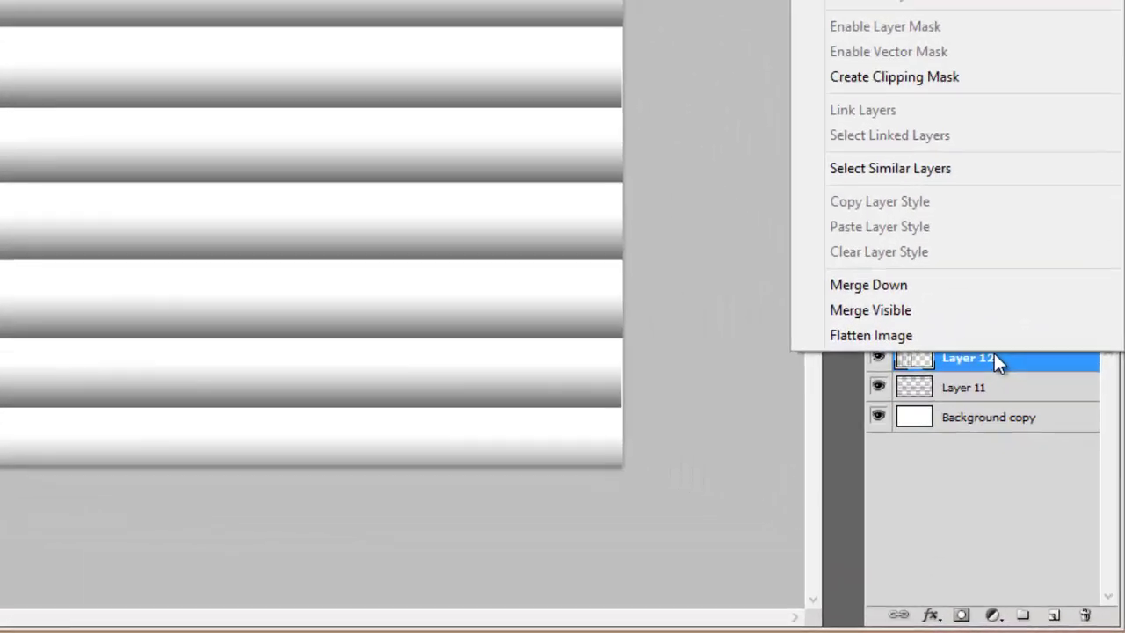
{"action": "key", "text": "Escape"}
{"action": "key", "text": "ctrl+j"}
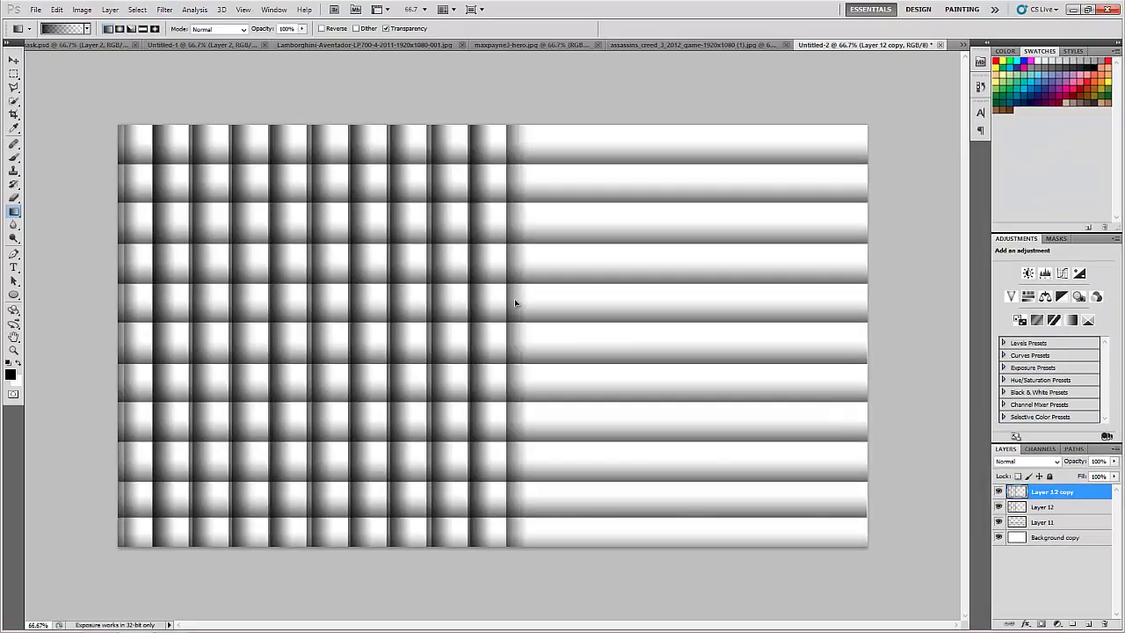
{"action": "left_click_drag", "start_coordinate": [514, 301], "coordinate": [718, 388]}
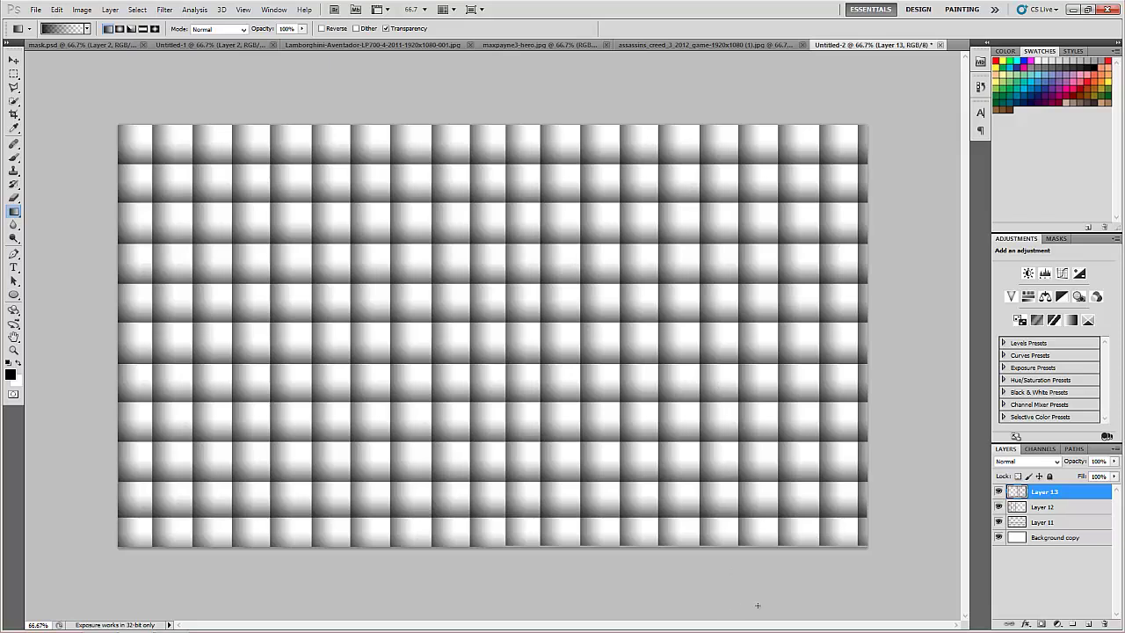
- Copy the assassins_creed image and paste it into Untitled-2 as Layer 14 above Background copy
{"action": "left_click", "coordinate": [1077, 540]}
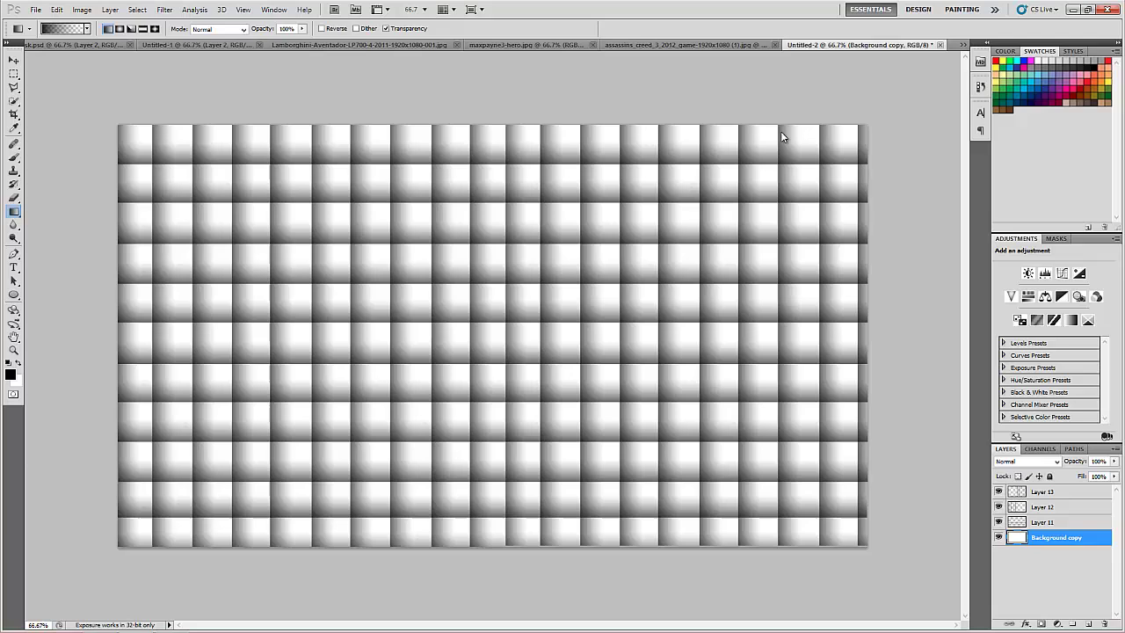
{"action": "left_click", "coordinate": [635, 45]}
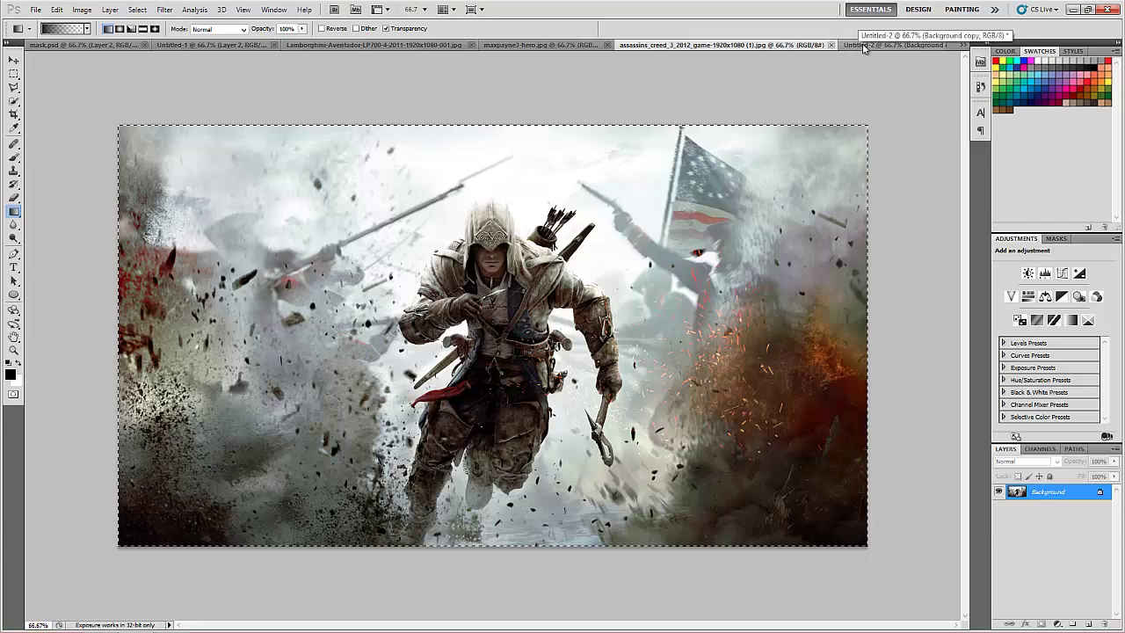
{"action": "left_click", "coordinate": [892, 45]}
{"action": "key", "text": "ctrl+v"}
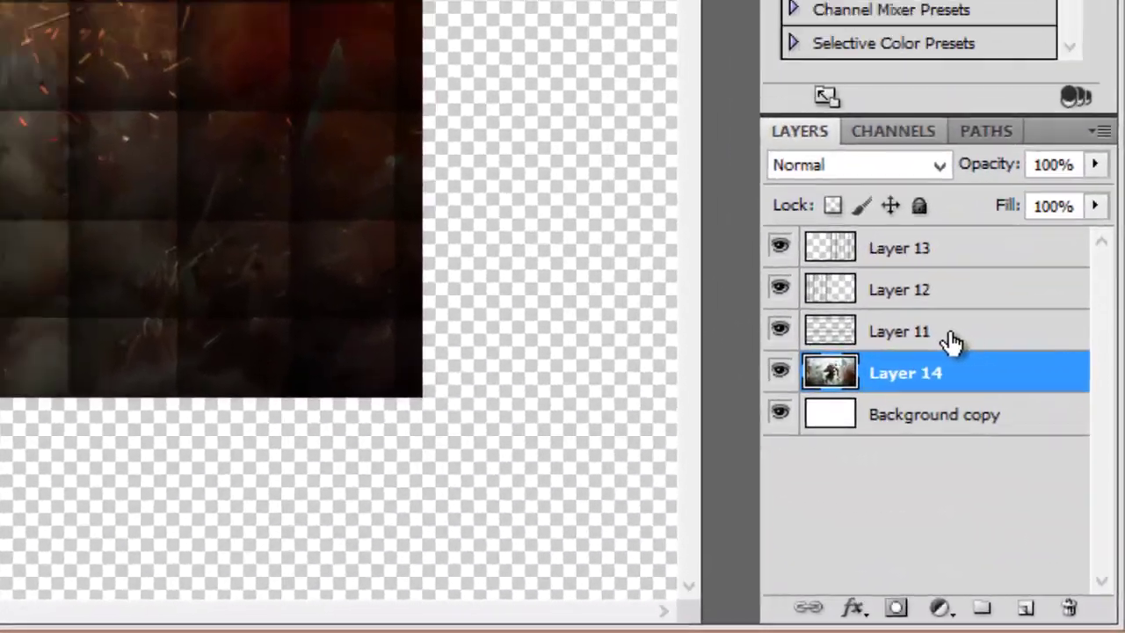
{"action": "left_click", "coordinate": [1060, 522]}
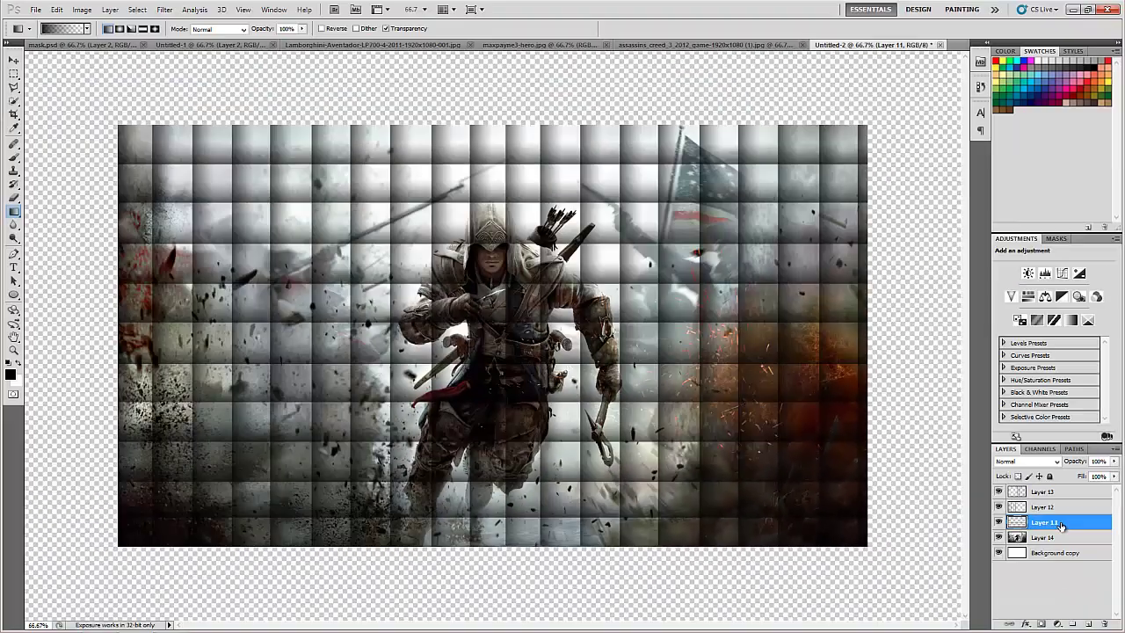
{"action": "left_click", "coordinate": [1061, 537]}
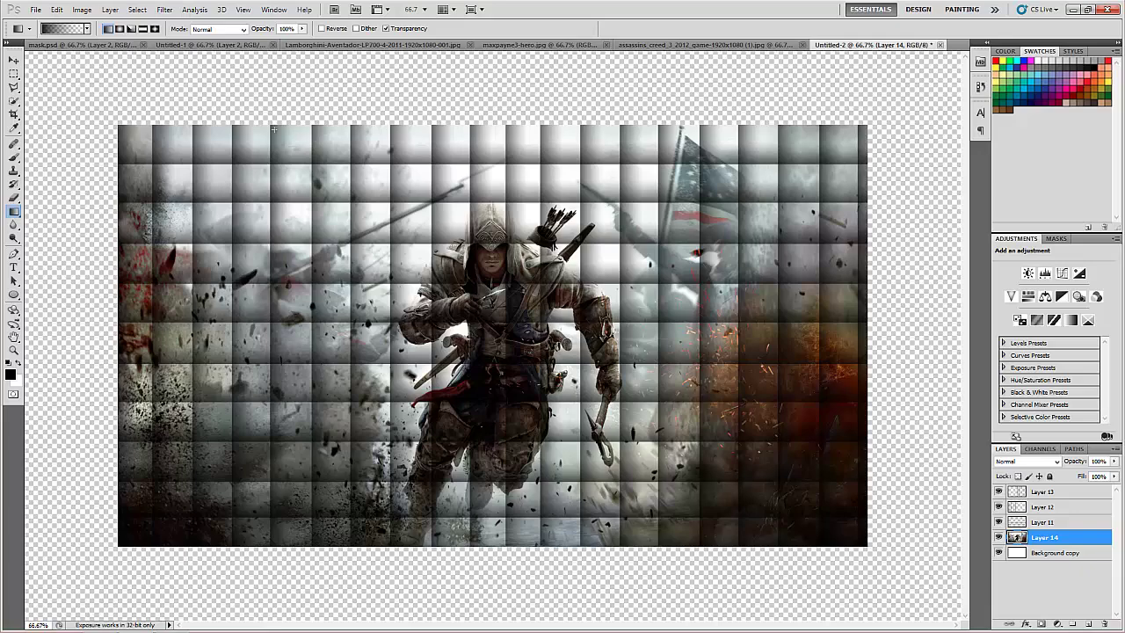
- Save as as3blinds.jpg in the Wallpapers folder, JPEG format, Quality 12 Maximum
{"action": "key", "text": "ctrl+shift+s"}
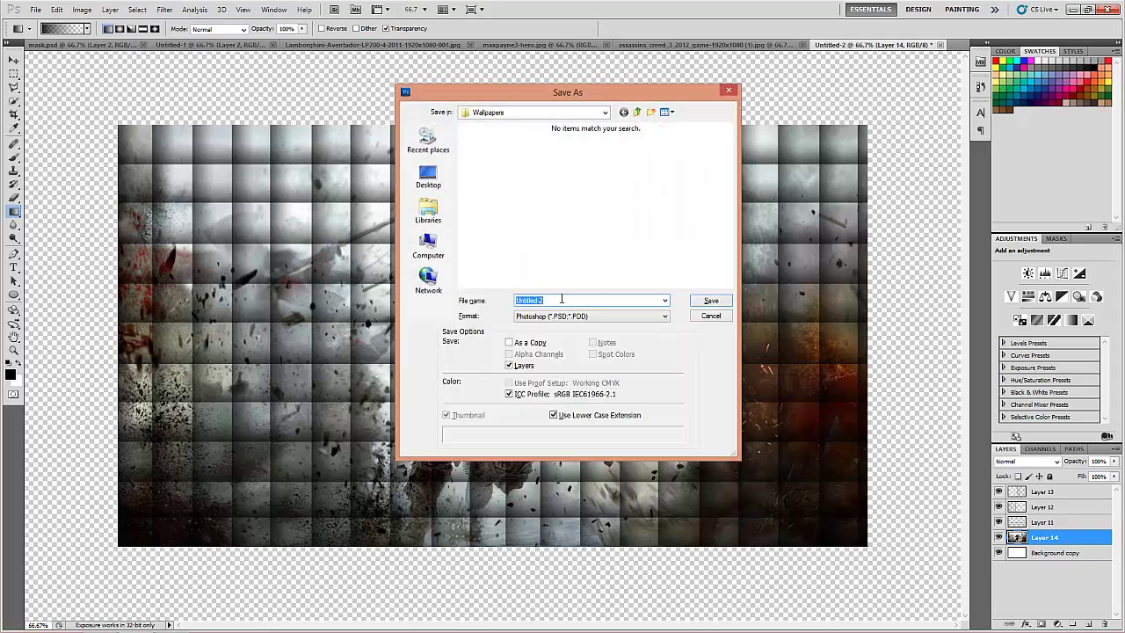
{"action": "key", "text": "BackSpace"}
{"action": "key", "text": "BackSpace"}
{"action": "key", "text": "BackSpace"}
{"action": "key", "text": "BackSpace"}
{"action": "key", "text": "BackSpace"}
{"action": "key", "text": "BackSpace"}
{"action": "key", "text": "BackSpace"}
{"action": "key", "text": "BackSpace"}
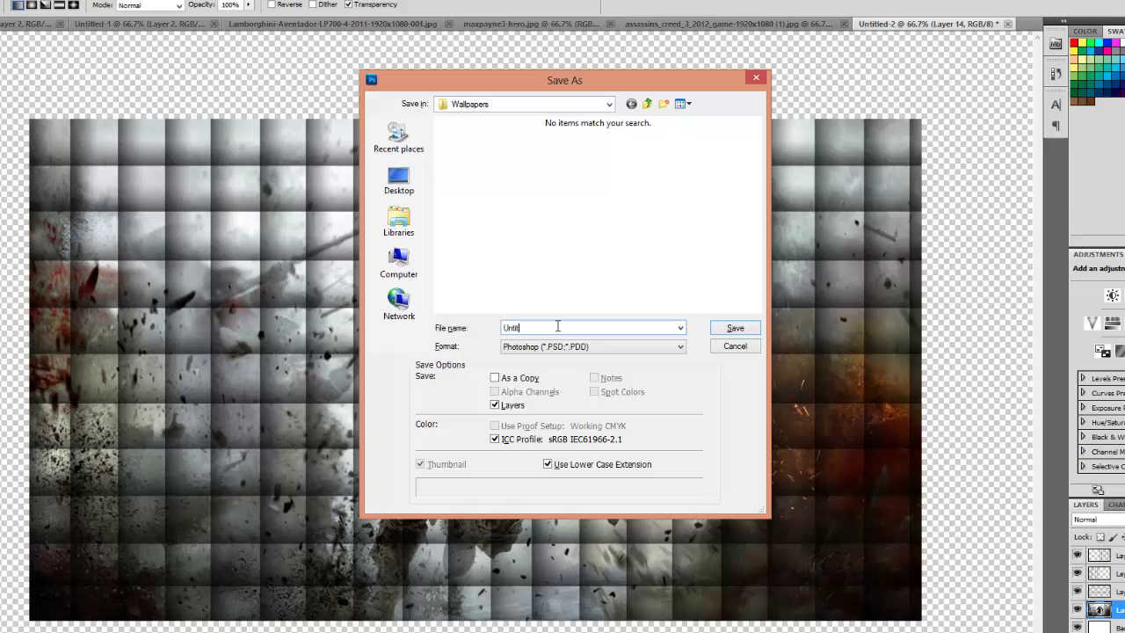
{"action": "type", "text": "as3blinds"}
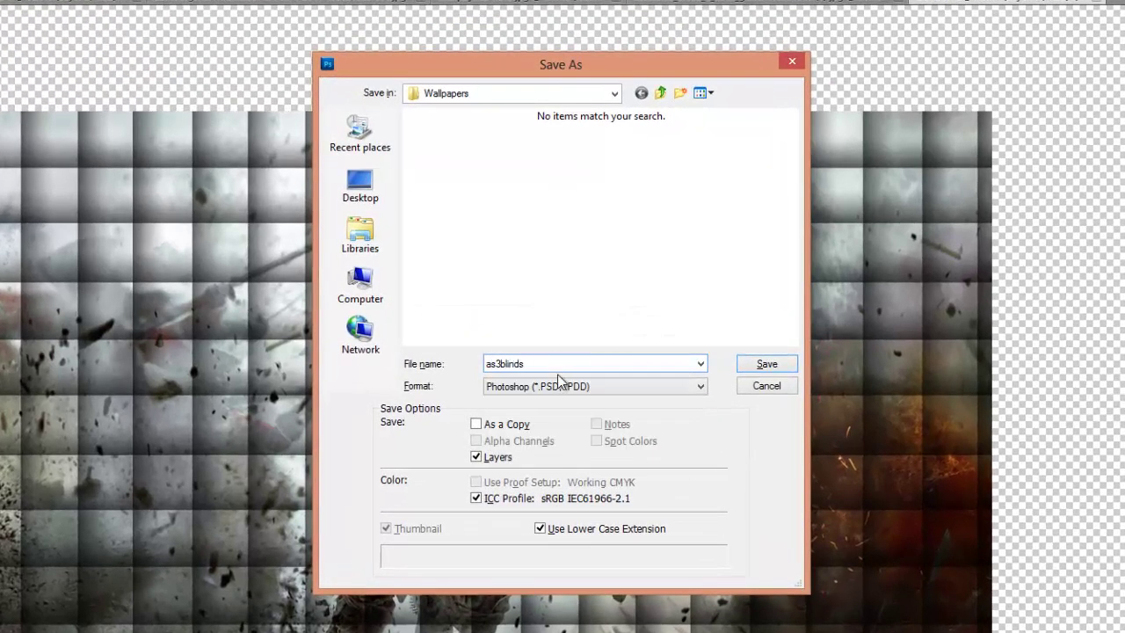
{"action": "left_click", "coordinate": [566, 386]}
{"action": "left_click", "coordinate": [541, 503]}
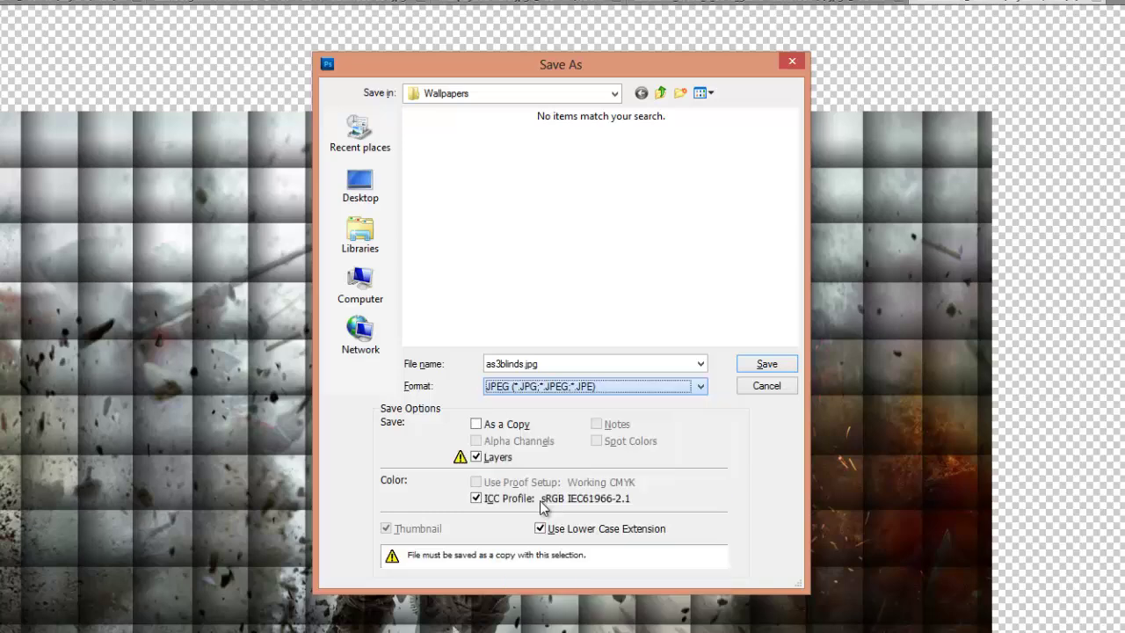
{"action": "left_click", "coordinate": [748, 362]}
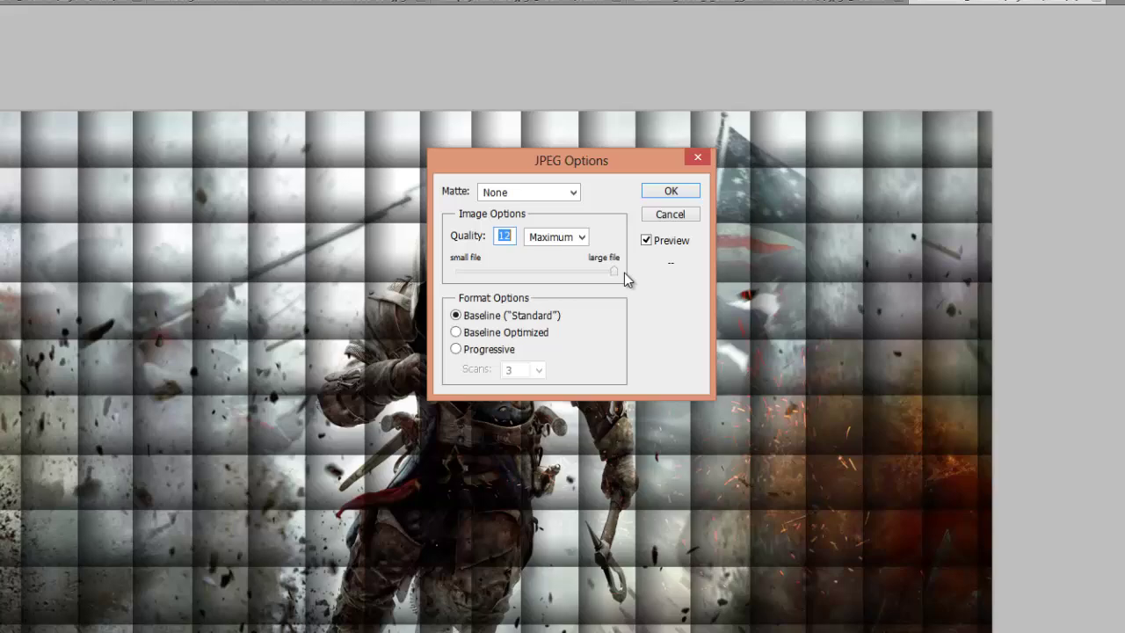
{"action": "left_click", "coordinate": [673, 193]}
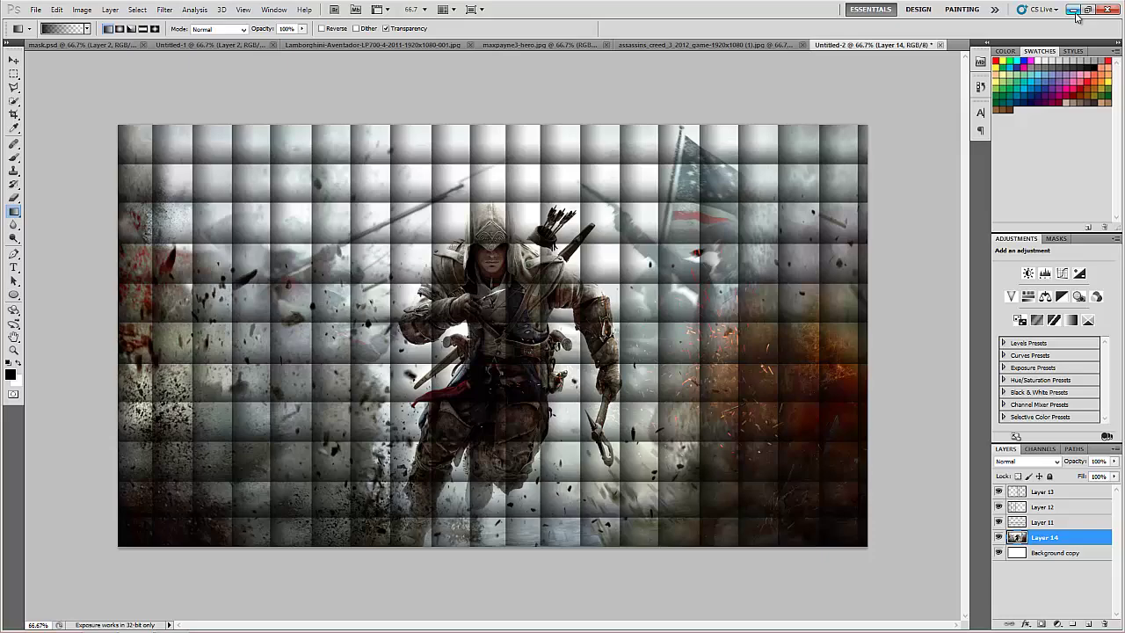
- Choose the as3blinds image under Personalize > Desktop Background, save changes, and close the window
{"action": "left_click", "coordinate": [1074, 10]}
{"action": "right_click", "coordinate": [543, 213]}
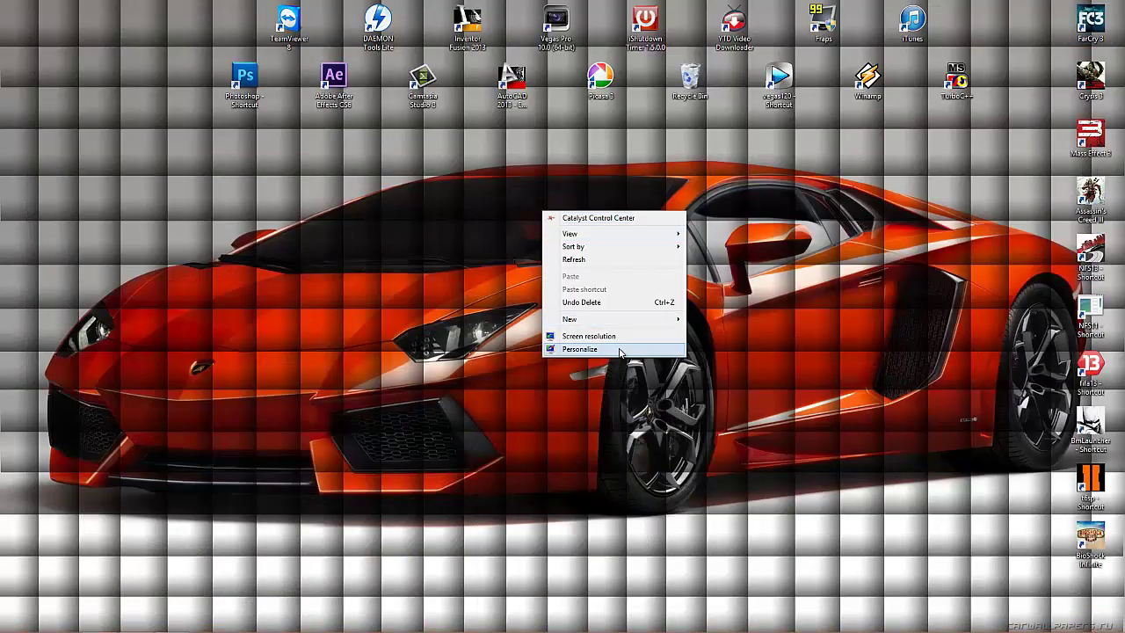
{"action": "left_click", "coordinate": [579, 349]}
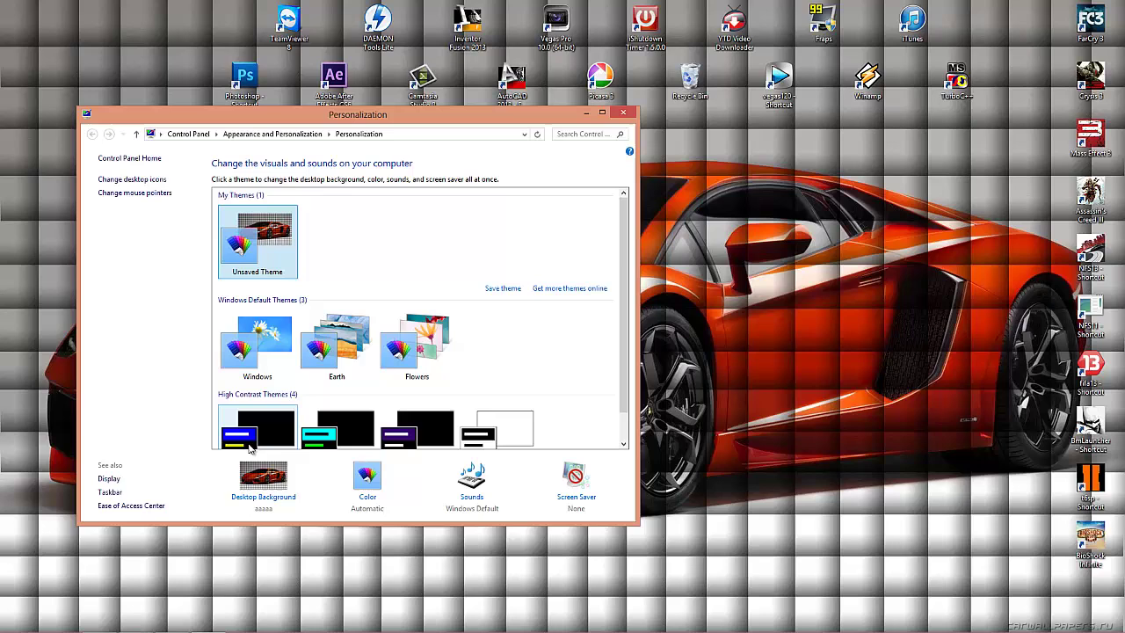
{"action": "left_click", "coordinate": [265, 498]}
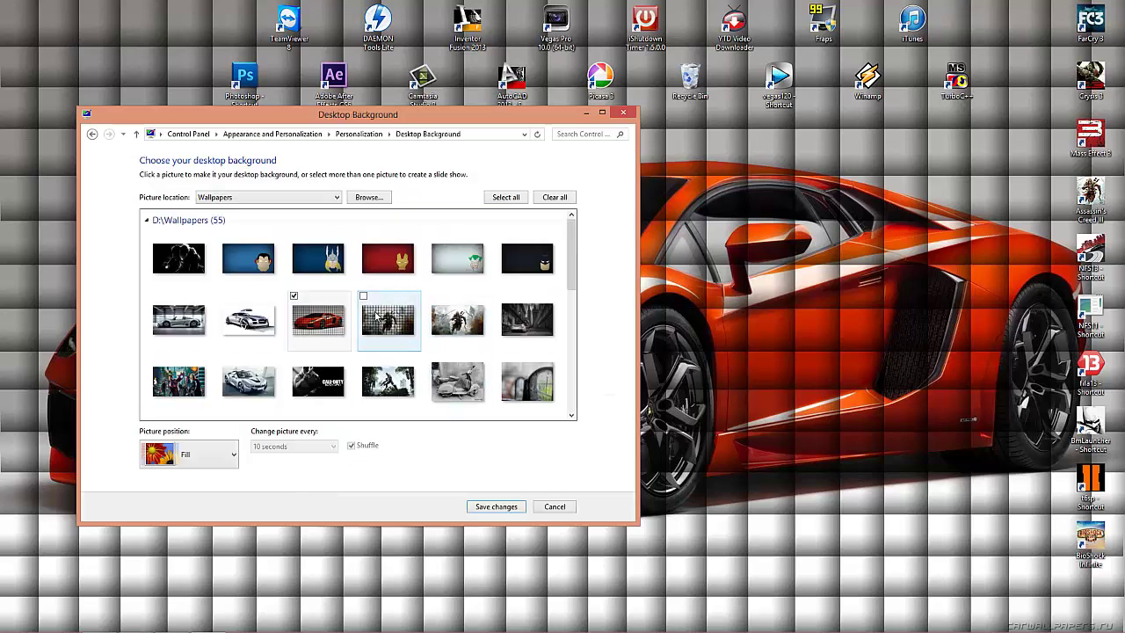
{"action": "left_click", "coordinate": [387, 319]}
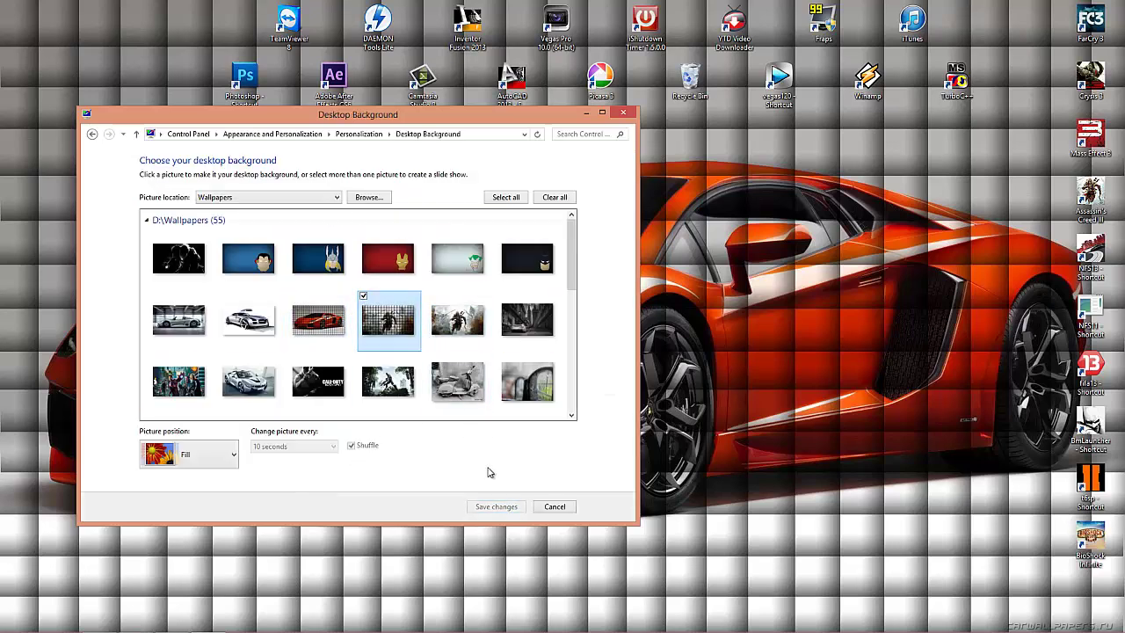
{"action": "left_click", "coordinate": [497, 506]}
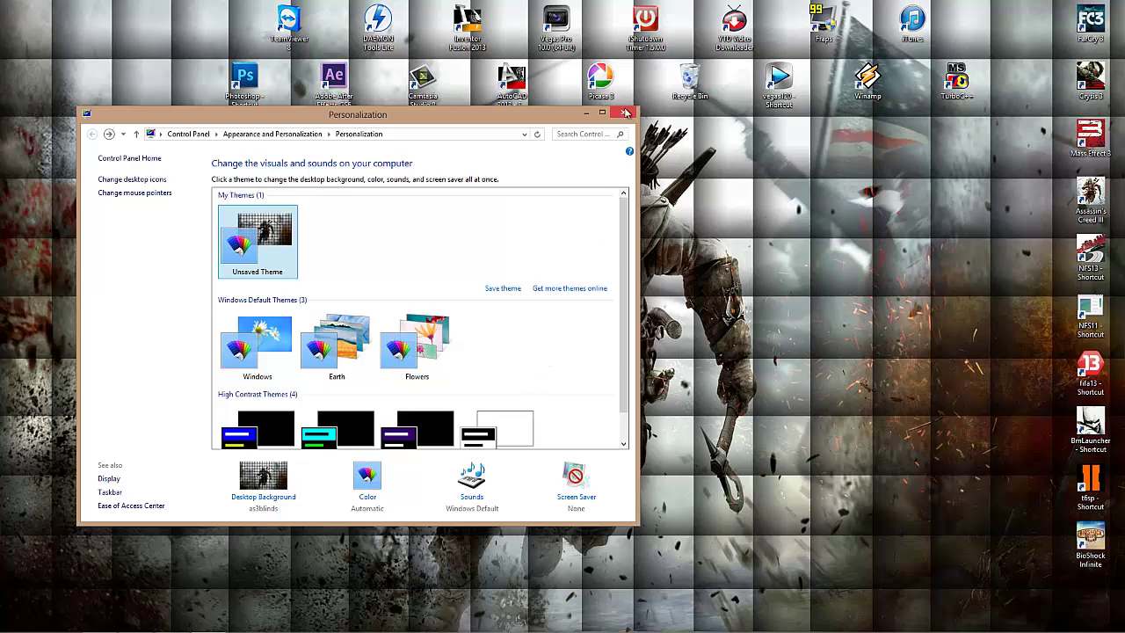
{"action": "left_click", "coordinate": [626, 113]}
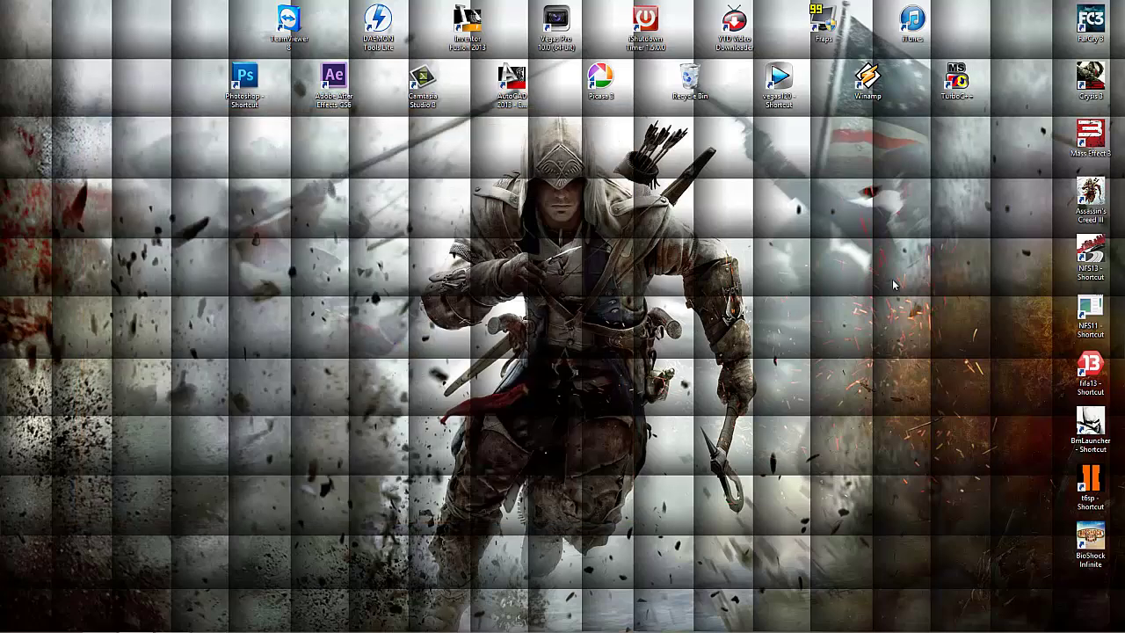